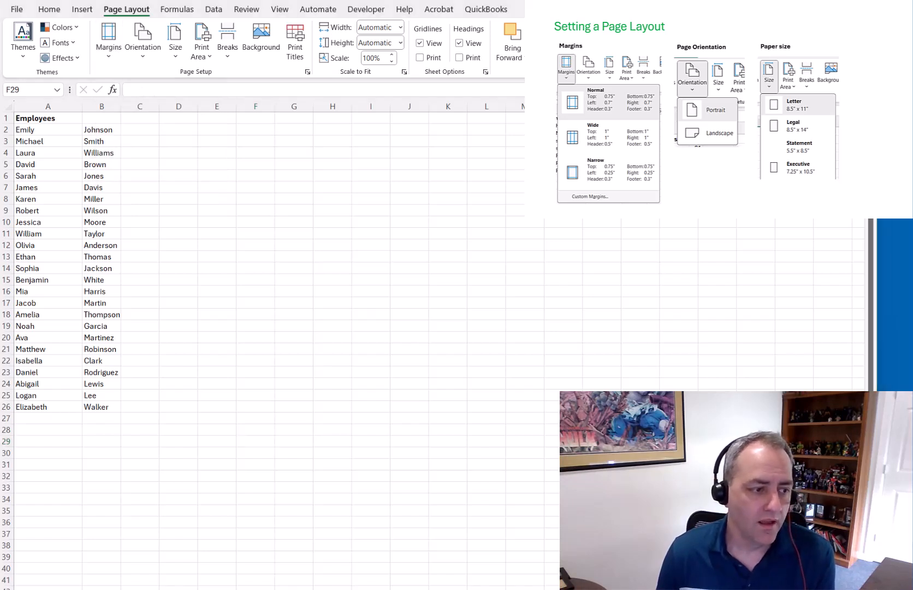
Apply the Wide margins preset and enter "this is part of my page" in cell H4.
{"action": "left_click", "coordinate": [108, 58]}
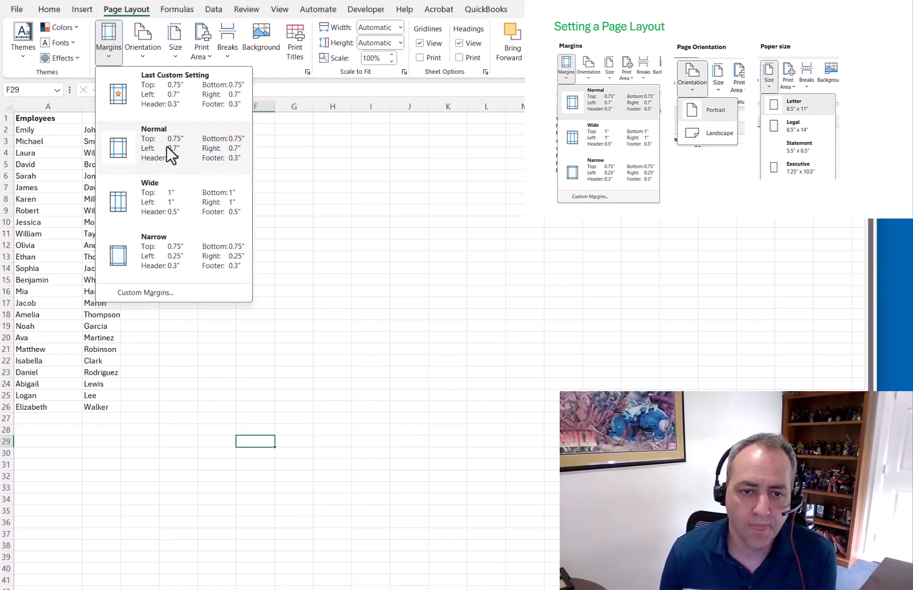
{"action": "left_click", "coordinate": [162, 207]}
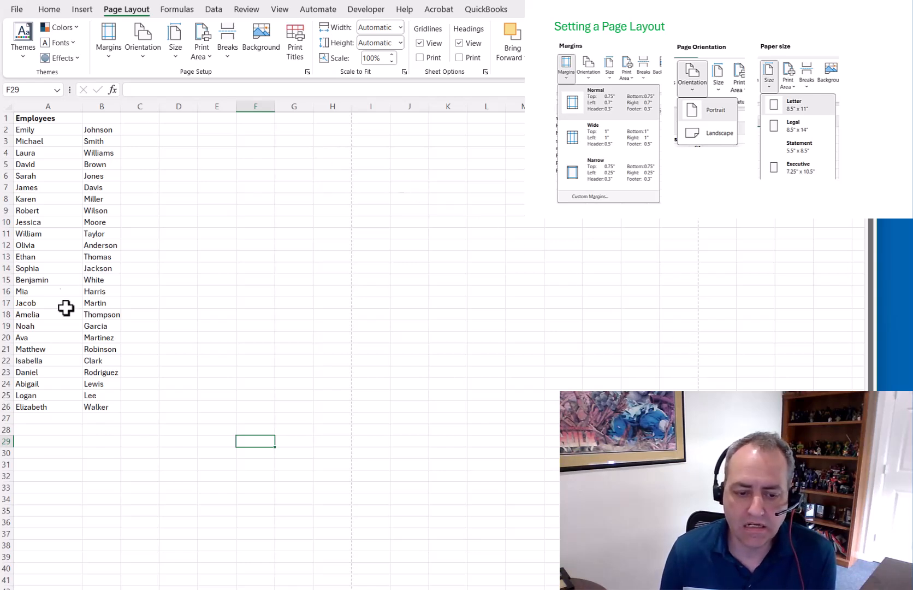
{"action": "left_click", "coordinate": [336, 151]}
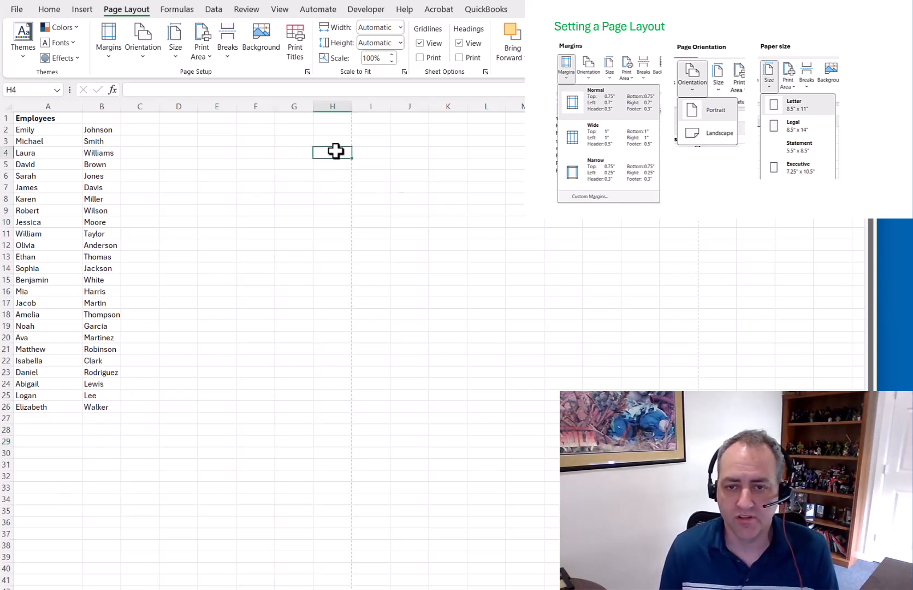
{"action": "type", "text": "this is part of my page"}
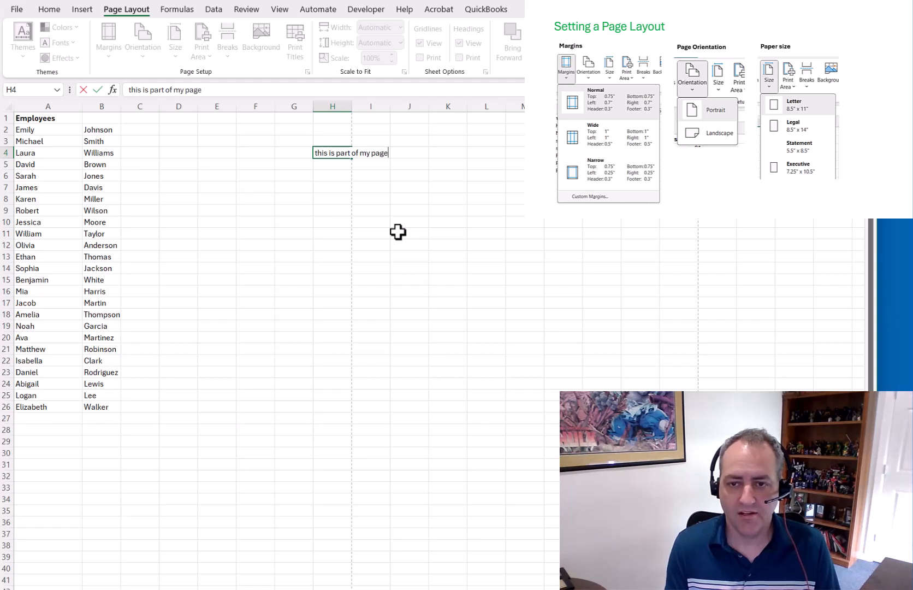
{"action": "key", "text": "Return"}
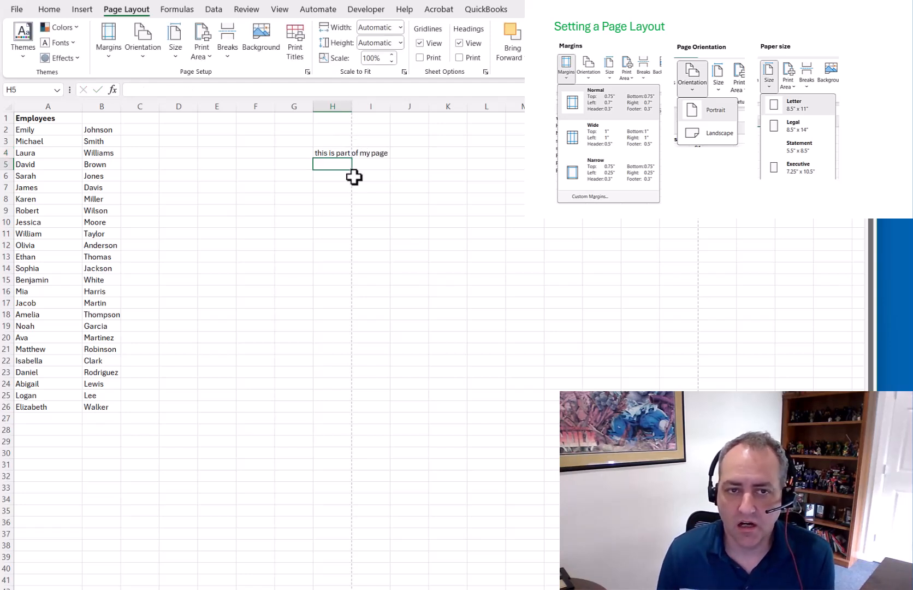
Preview the printed pages to check how the text in H4 falls across them, and return to the sheet.
{"action": "left_click", "coordinate": [15, 10]}
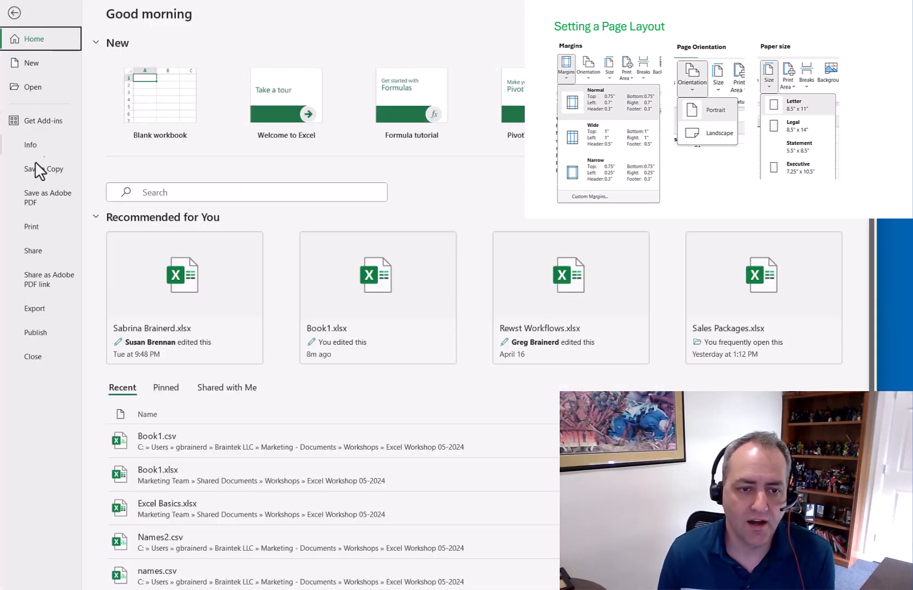
{"action": "left_click", "coordinate": [34, 227]}
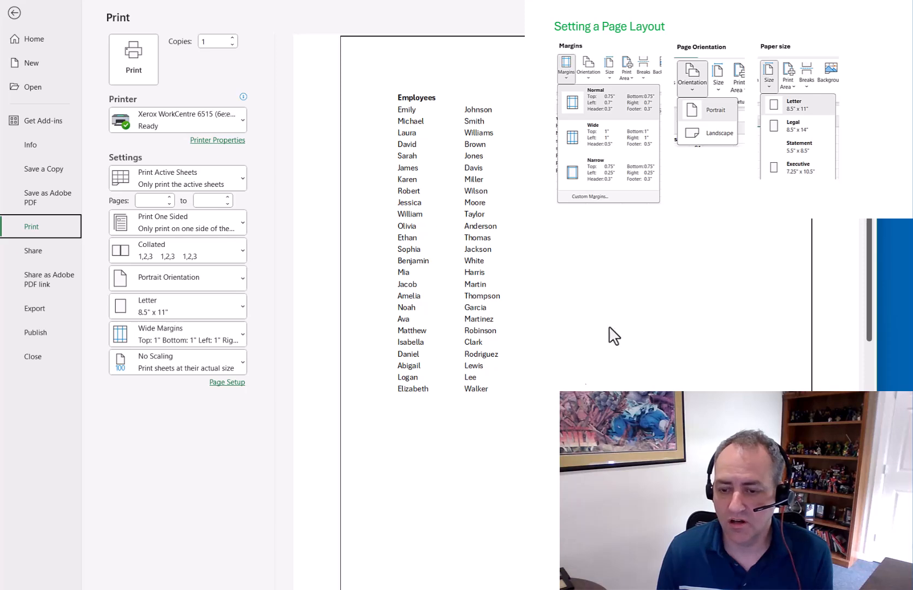
{"action": "scroll", "coordinate": [432, 312], "scroll_direction": "down", "scroll_amount": 3}
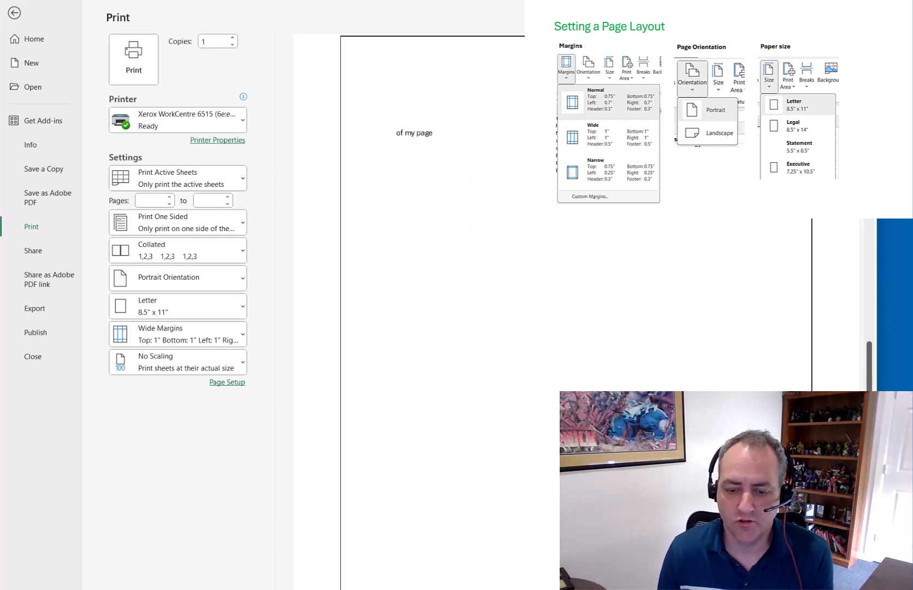
{"action": "scroll", "coordinate": [208, 355], "scroll_direction": "up", "scroll_amount": 3}
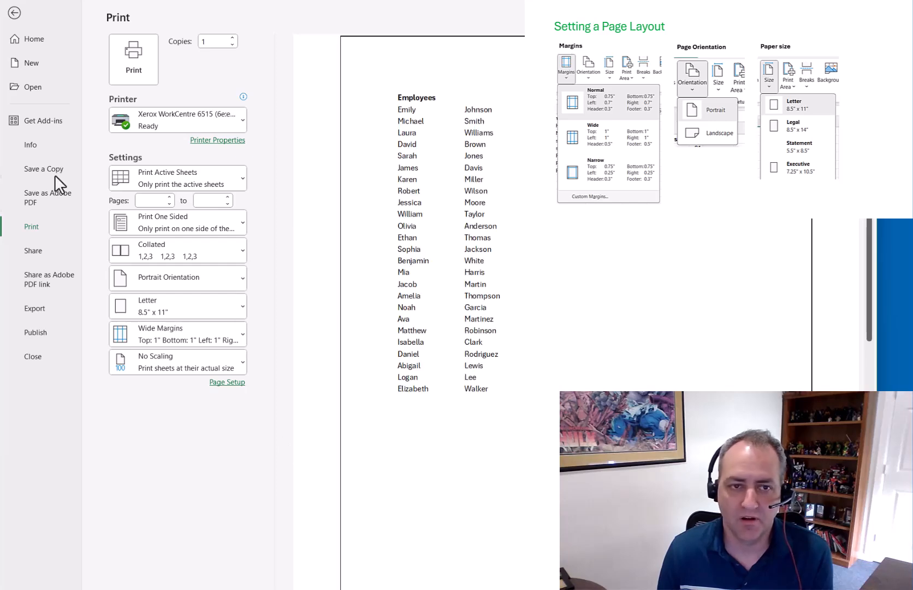
{"action": "left_click", "coordinate": [14, 13]}
Move the text in H4 to G4 and apply the Normal margins preset.
{"action": "left_click", "coordinate": [330, 153]}
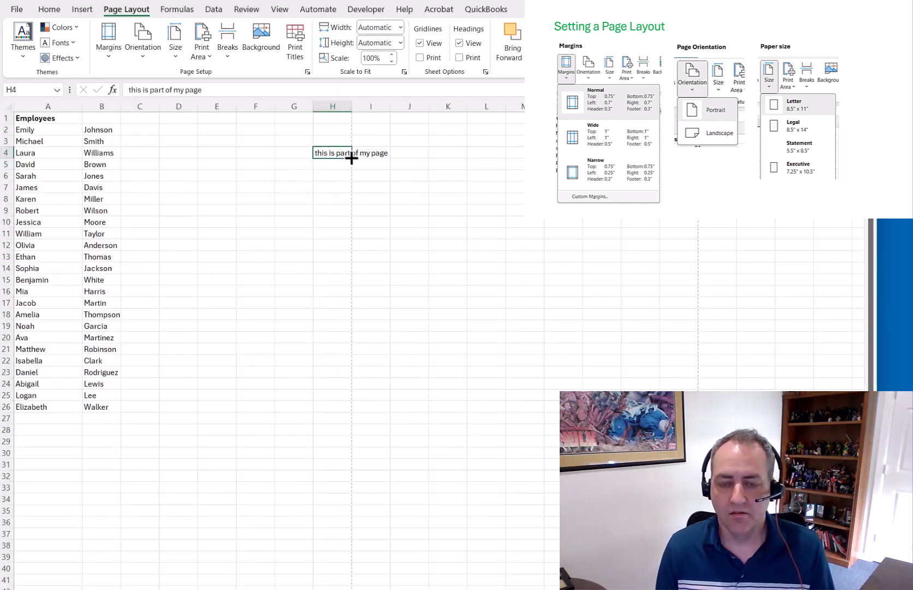
{"action": "left_click_drag", "start_coordinate": [343, 153], "coordinate": [310, 159]}
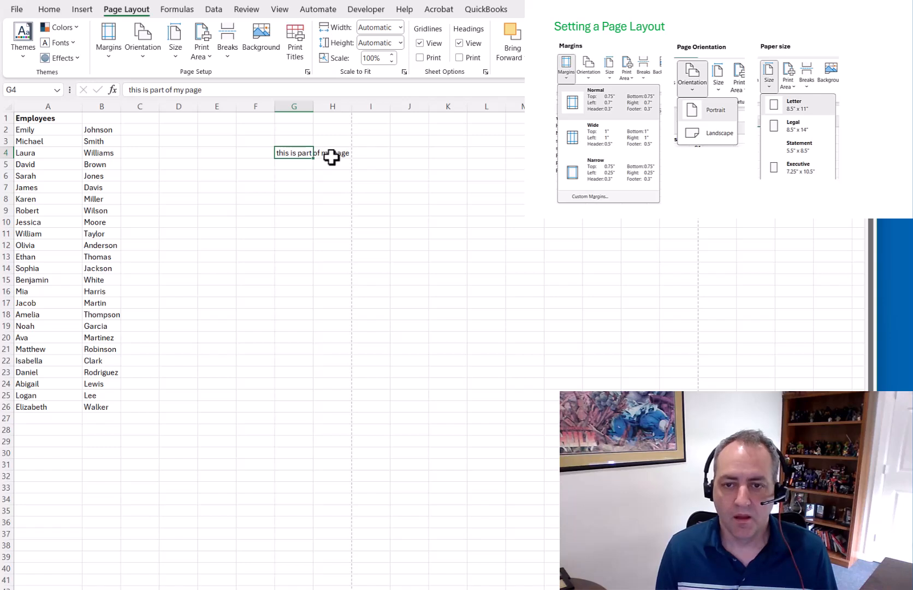
{"action": "left_click", "coordinate": [107, 56]}
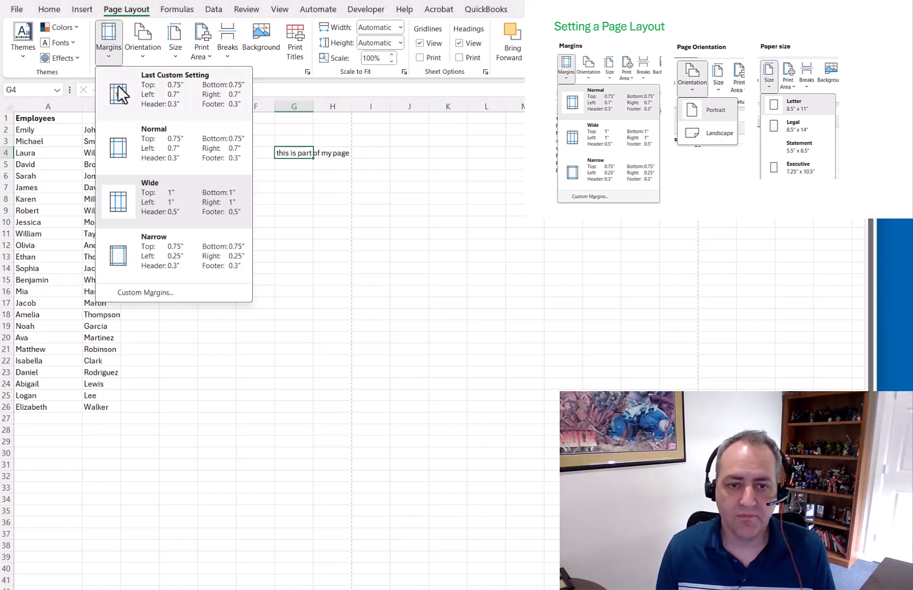
{"action": "left_click", "coordinate": [166, 146]}
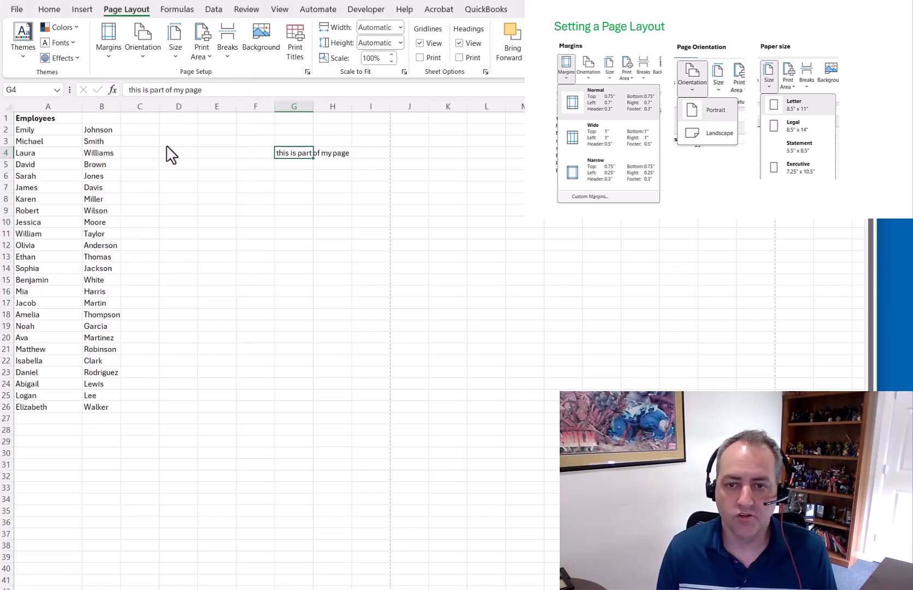
Move the text from G4 back to H4.
{"action": "left_click", "coordinate": [329, 153]}
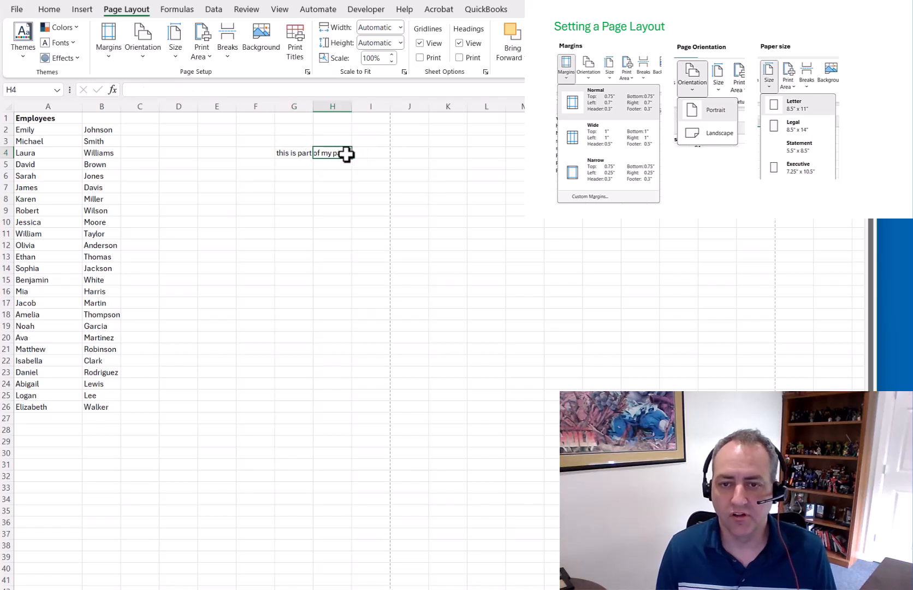
{"action": "left_click", "coordinate": [303, 155]}
{"action": "left_click_drag", "start_coordinate": [308, 158], "coordinate": [347, 159]}
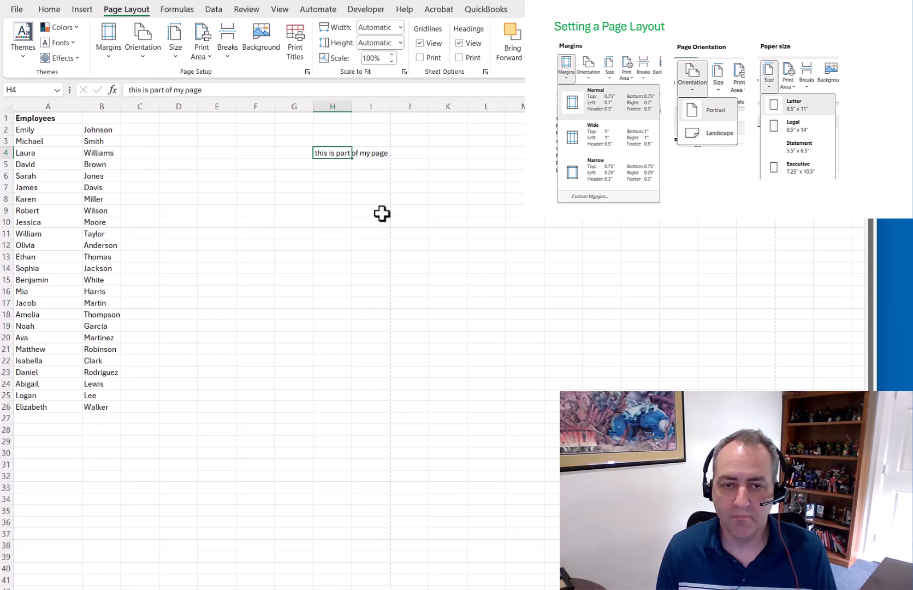
Compare the margin presets by applying Narrow, Normal and finally Wide.
{"action": "left_click", "coordinate": [112, 52]}
{"action": "left_click", "coordinate": [165, 256]}
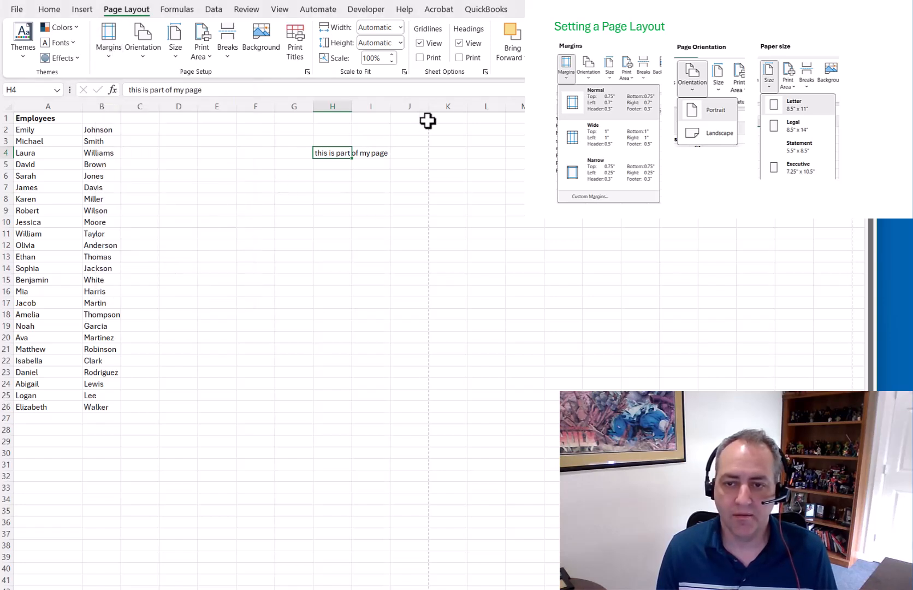
{"action": "left_click", "coordinate": [111, 47]}
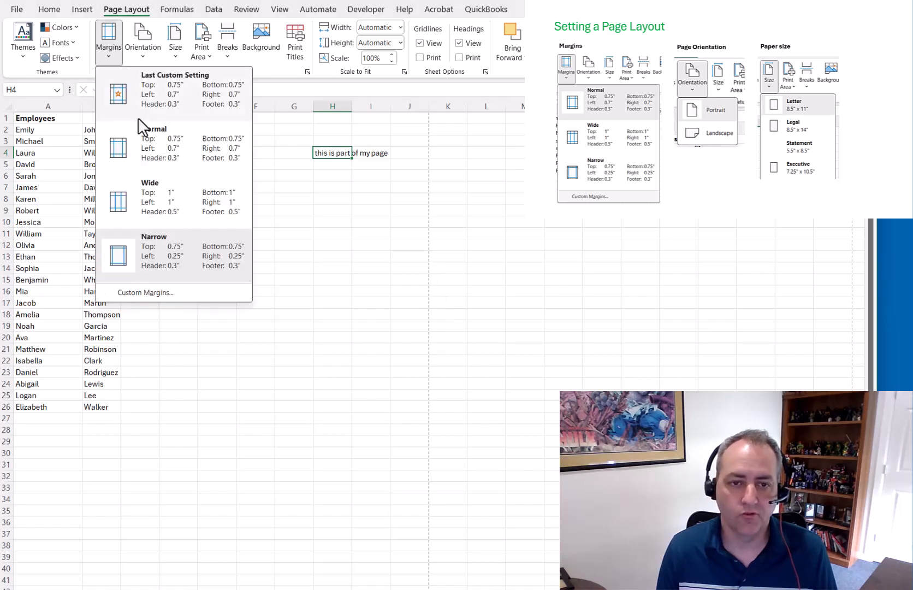
{"action": "left_click", "coordinate": [158, 159]}
{"action": "left_click", "coordinate": [108, 44]}
{"action": "left_click", "coordinate": [147, 203]}
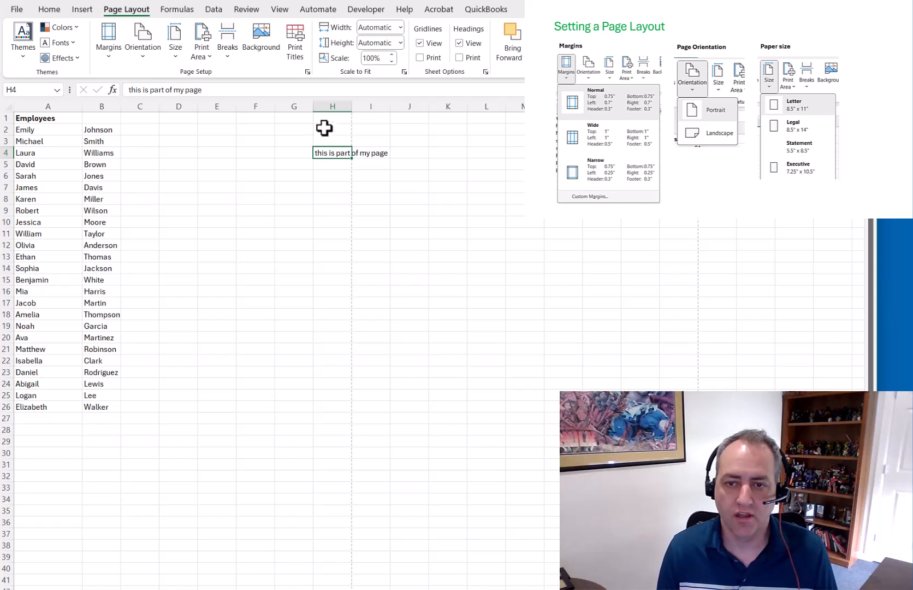
Try custom page margins of .4 left and .6 right without applying them.
{"action": "left_click", "coordinate": [108, 48]}
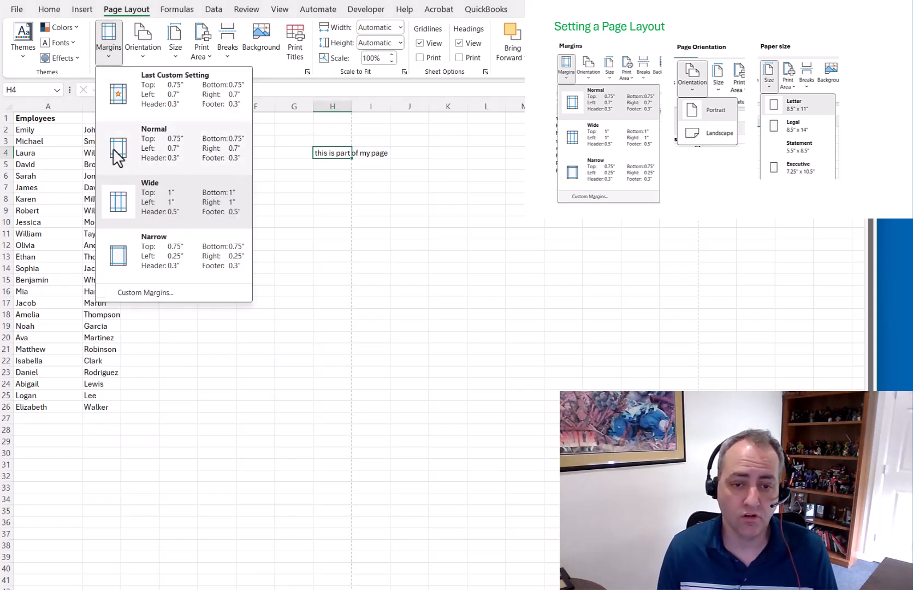
{"action": "left_click", "coordinate": [157, 293]}
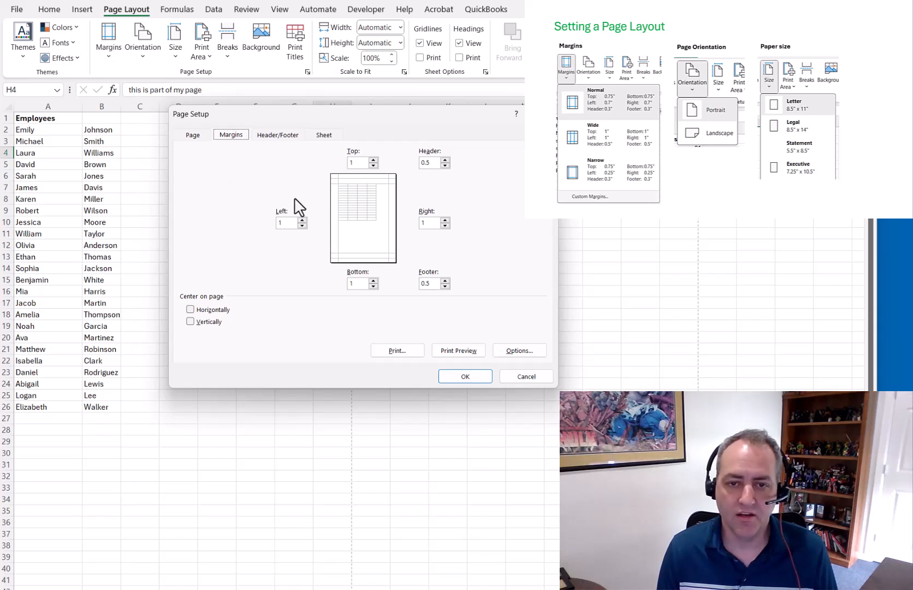
{"action": "left_click", "coordinate": [293, 222]}
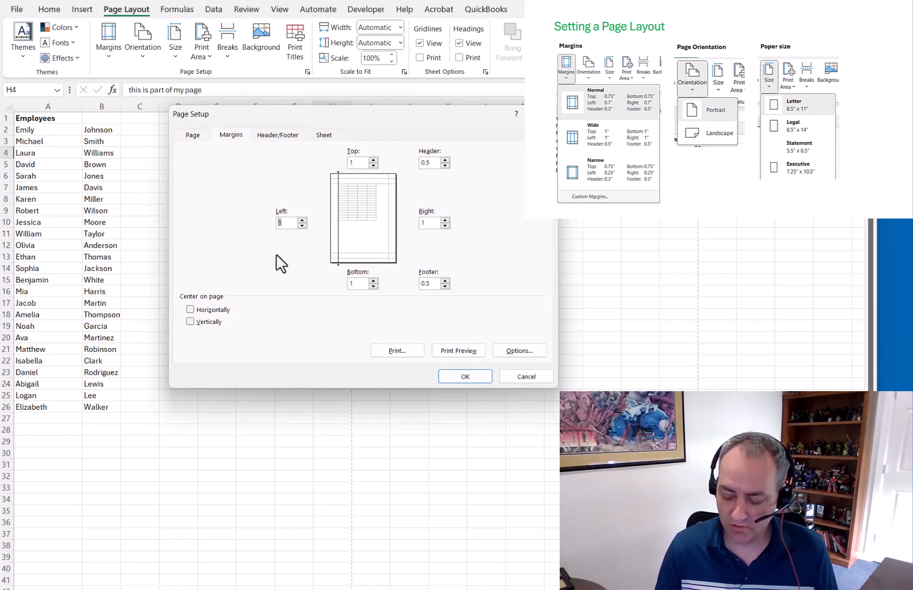
{"action": "key", "text": "Tab"}
{"action": "type", "text": ".6"}
{"action": "key", "text": "Tab"}
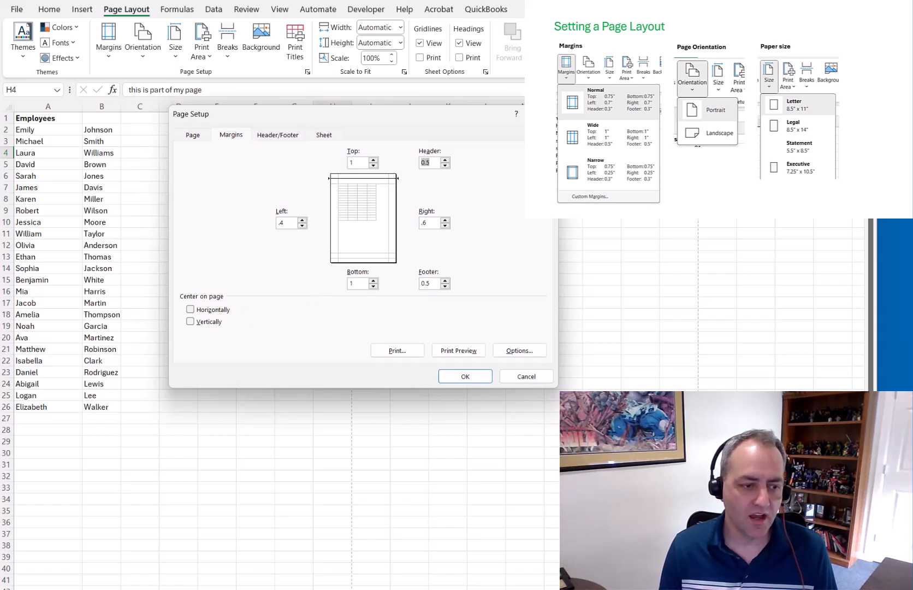
{"action": "left_click", "coordinate": [526, 376]}
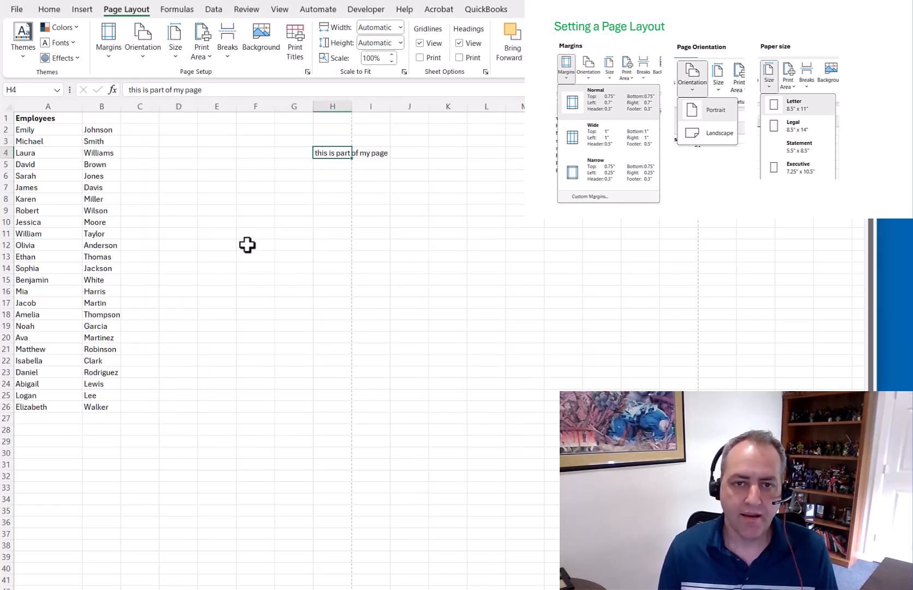
Set the page orientation to Landscape.
{"action": "left_click", "coordinate": [148, 63]}
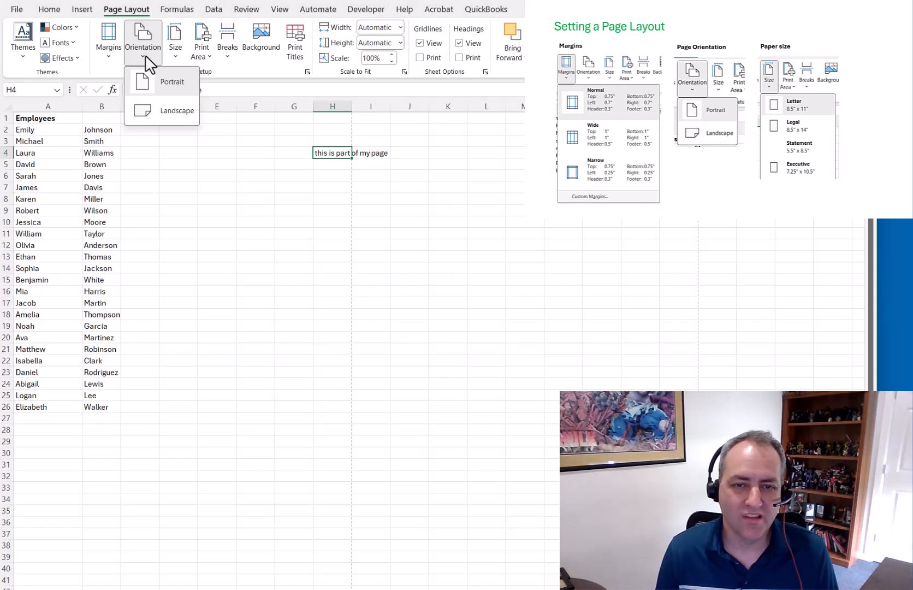
{"action": "left_click", "coordinate": [157, 166]}
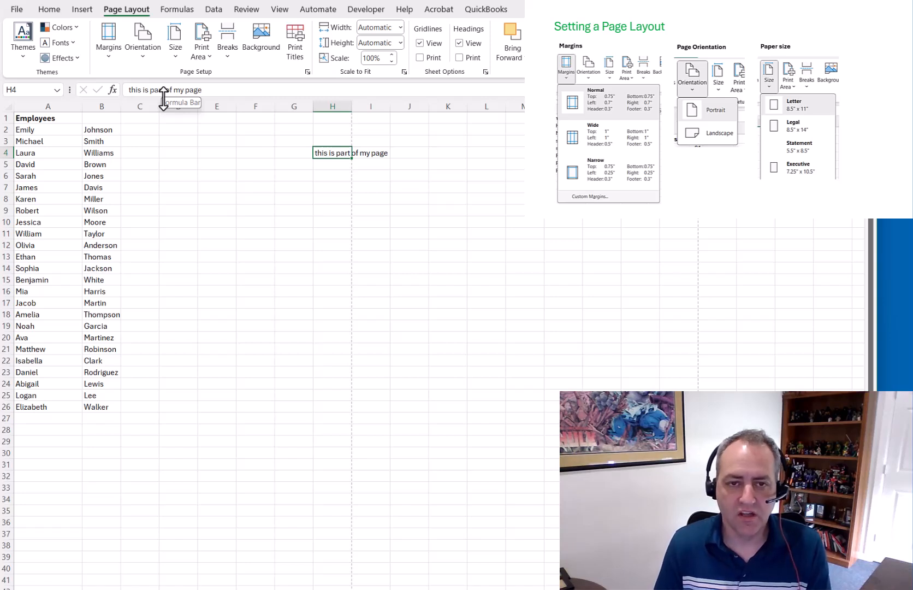
{"action": "left_click", "coordinate": [147, 49]}
{"action": "left_click", "coordinate": [170, 114]}
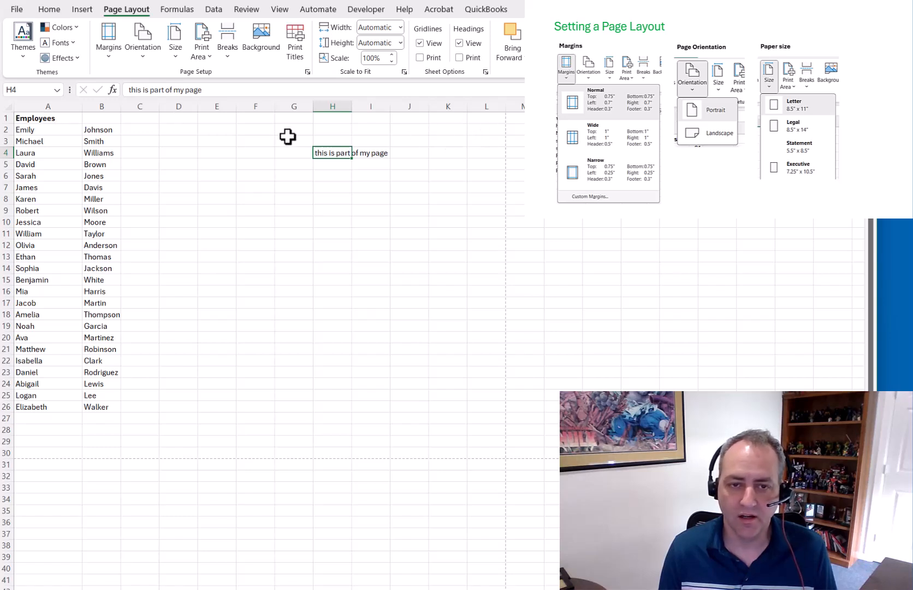
Move the text "this is part of my page" from H4 to L4, beside the page break.
{"action": "left_click", "coordinate": [249, 122]}
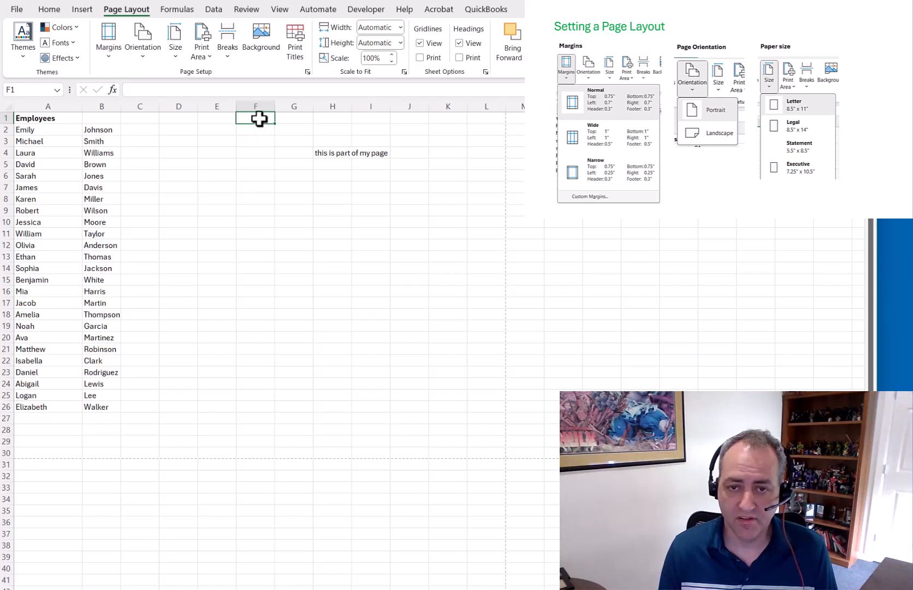
{"action": "left_click", "coordinate": [335, 153]}
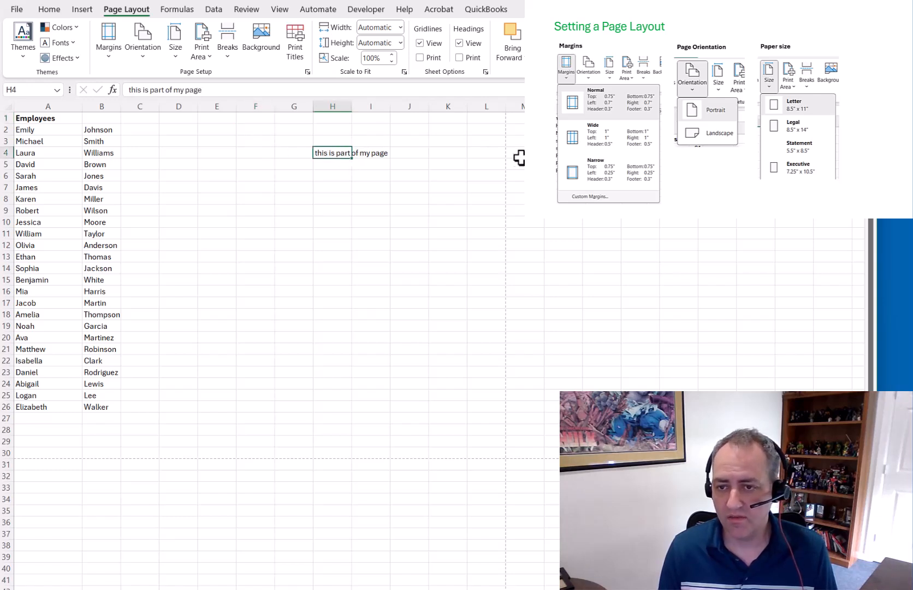
{"action": "left_click_drag", "start_coordinate": [353, 157], "coordinate": [522, 176]}
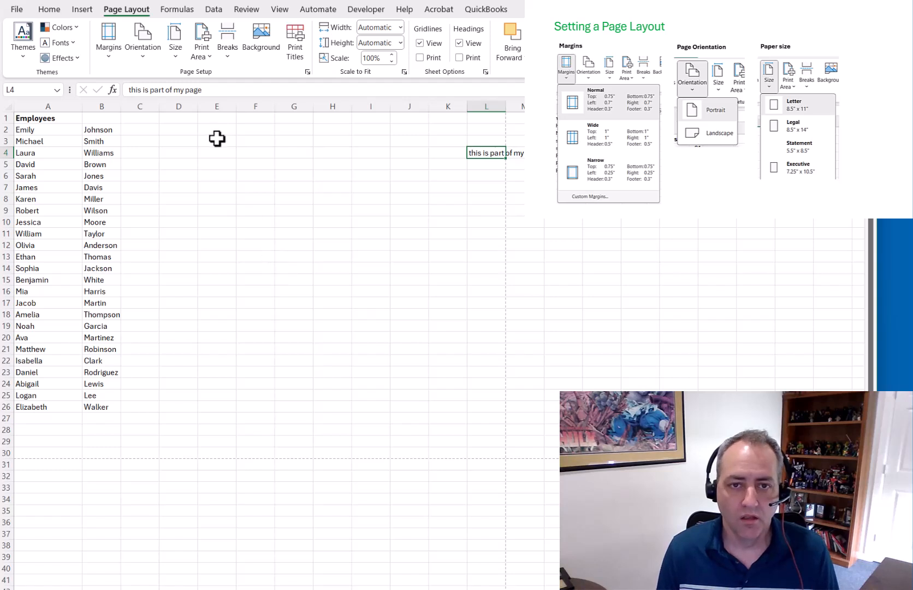
Set the single cell L4 as the print area and reselect it.
{"action": "left_click", "coordinate": [208, 58]}
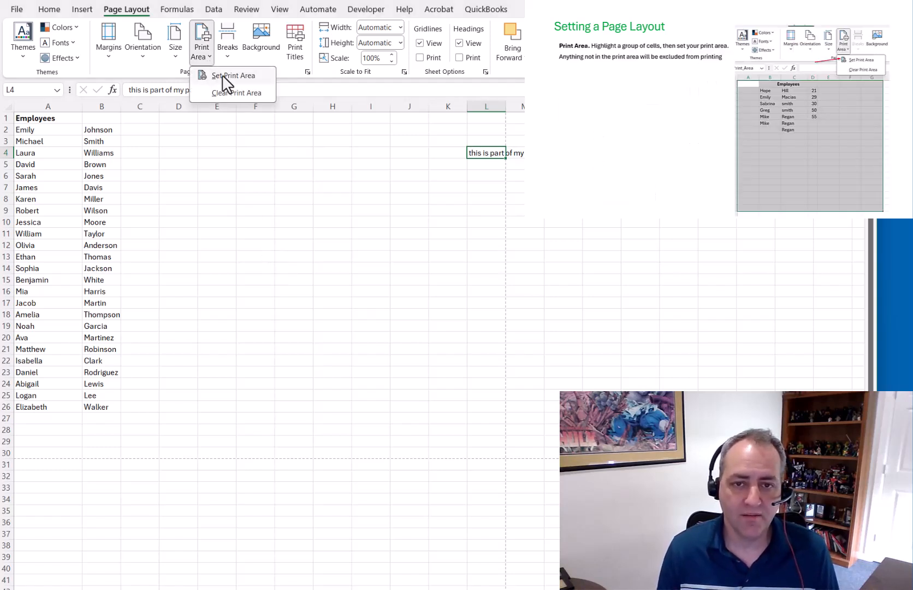
{"action": "left_click", "coordinate": [223, 77]}
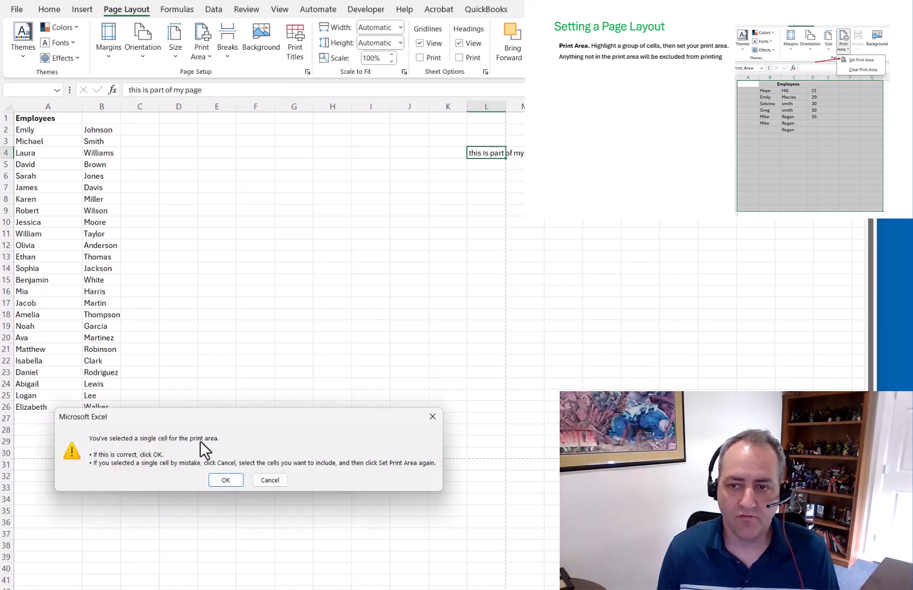
{"action": "left_click", "coordinate": [226, 480]}
{"action": "left_click", "coordinate": [307, 335]}
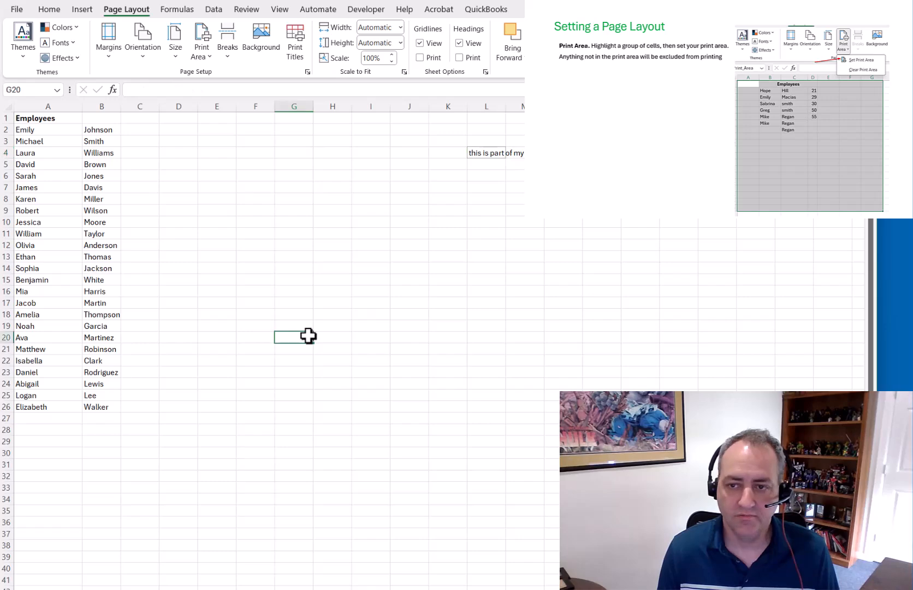
{"action": "left_click", "coordinate": [497, 153]}
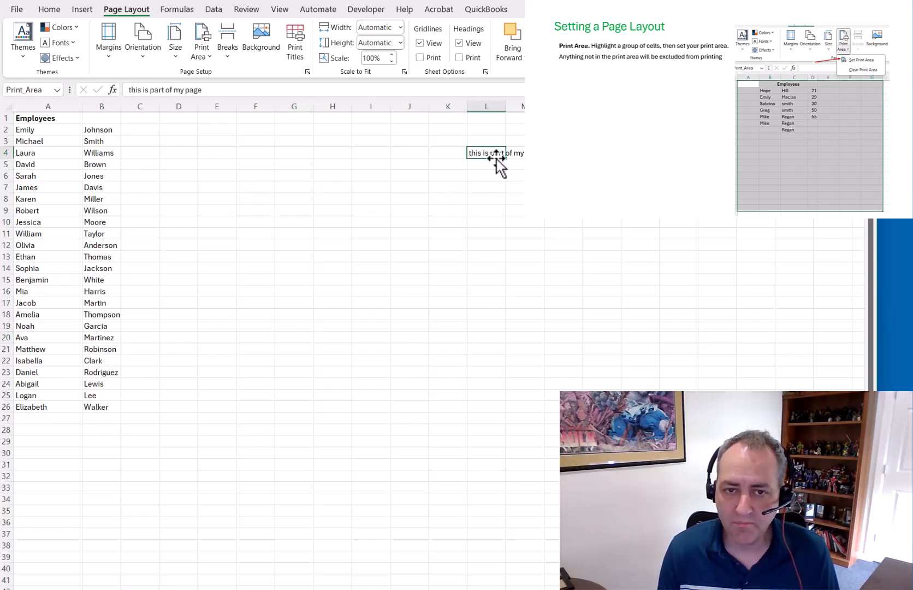
Preview the printout of the L4 print area and return to the sheet.
{"action": "left_click", "coordinate": [16, 9]}
{"action": "left_click", "coordinate": [35, 226]}
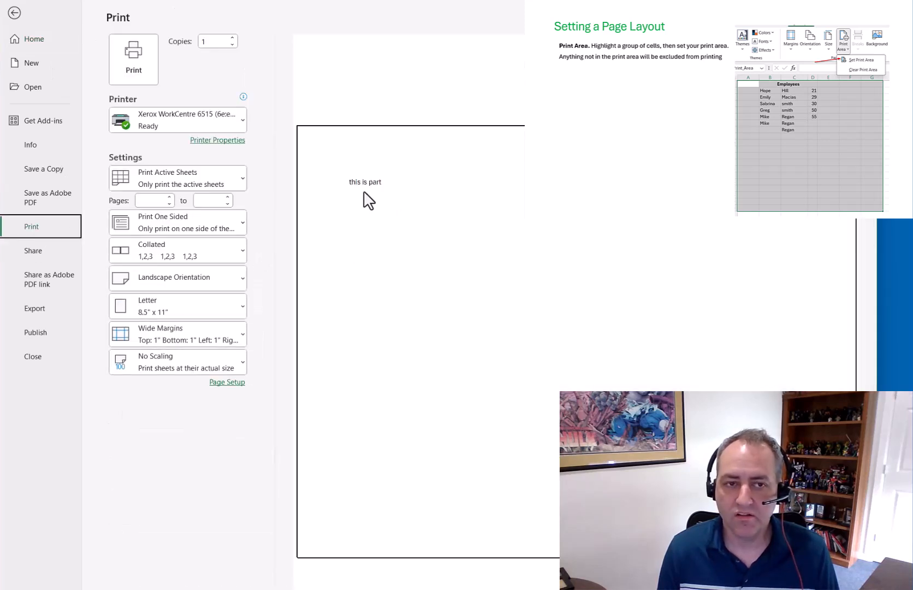
{"action": "left_click", "coordinate": [14, 12]}
Set the employee names in A2:B26 as the print area and deselect the range.
{"action": "left_click_drag", "start_coordinate": [41, 130], "coordinate": [98, 407]}
{"action": "left_click", "coordinate": [201, 52]}
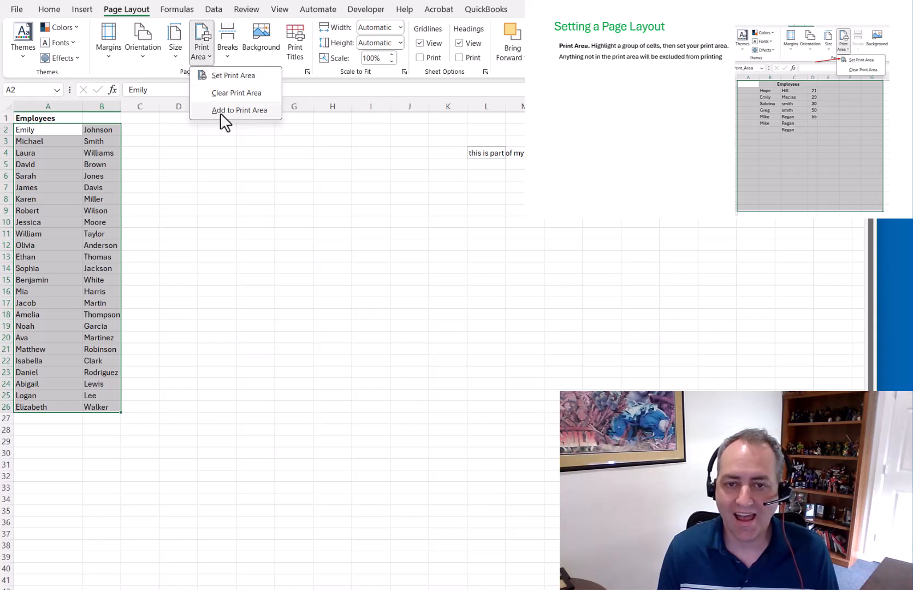
{"action": "left_click", "coordinate": [229, 77]}
{"action": "left_click", "coordinate": [150, 202]}
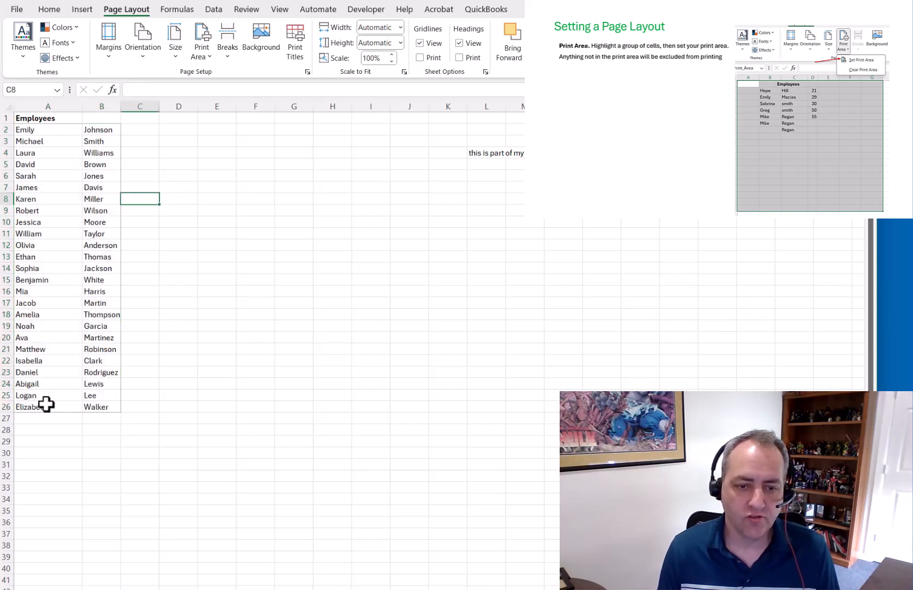
Preview the printout of the employee names print area and return to the sheet.
{"action": "left_click", "coordinate": [16, 10]}
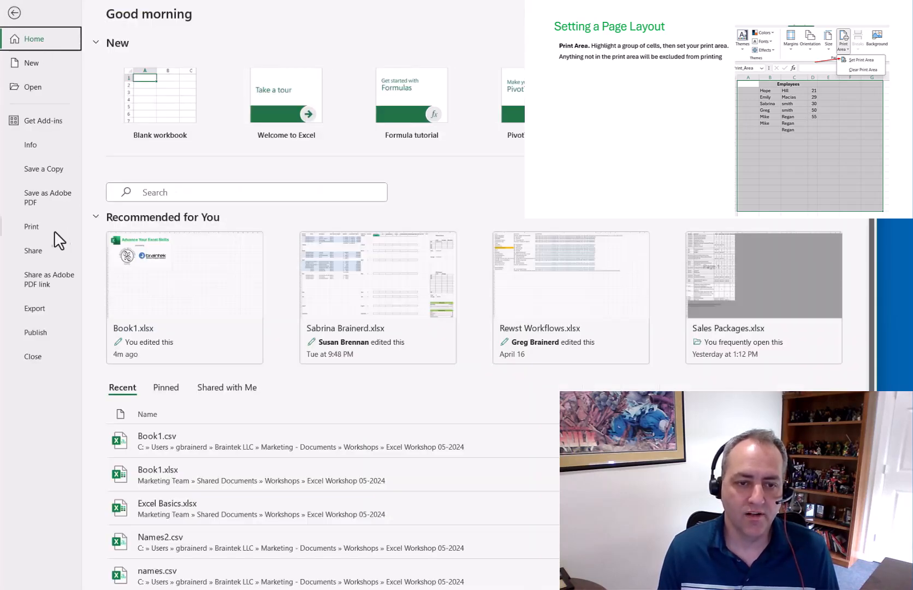
{"action": "left_click", "coordinate": [34, 226]}
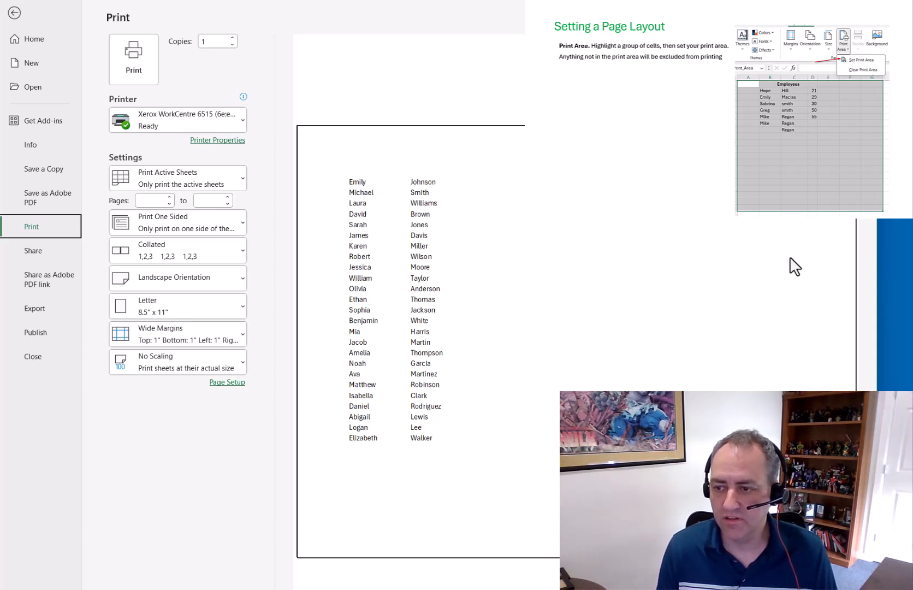
{"action": "left_click", "coordinate": [14, 14]}
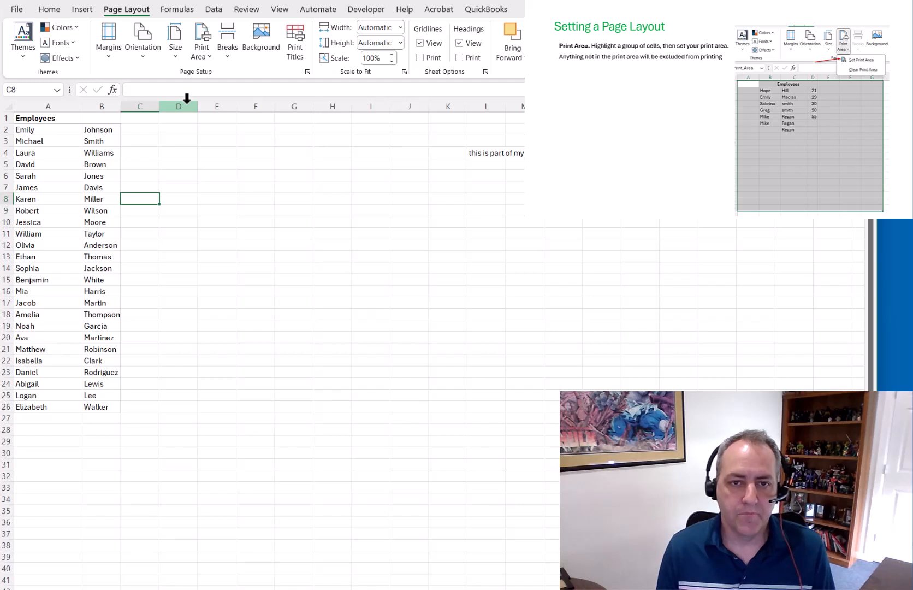
Clear the print area around the employee names.
{"action": "left_click", "coordinate": [207, 56]}
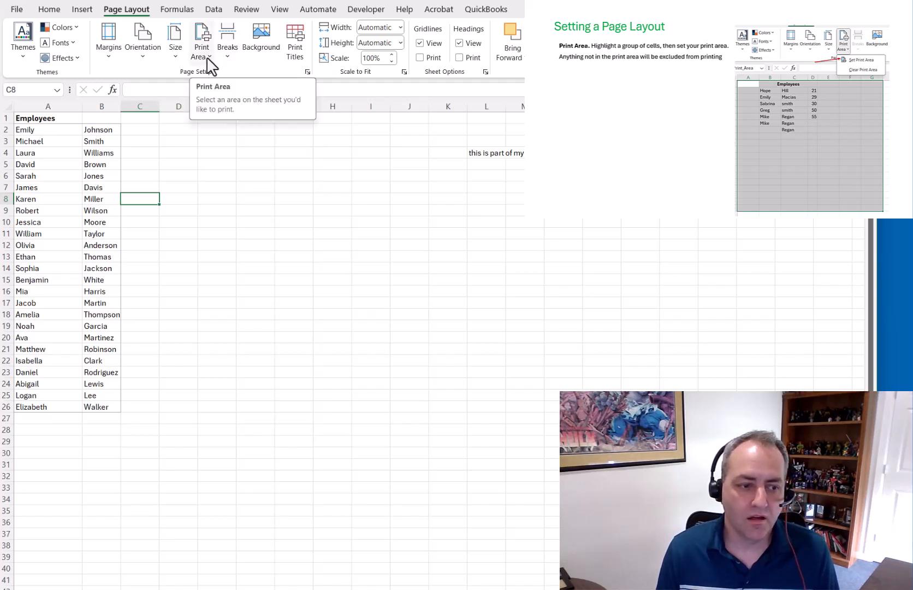
{"action": "left_click", "coordinate": [174, 48]}
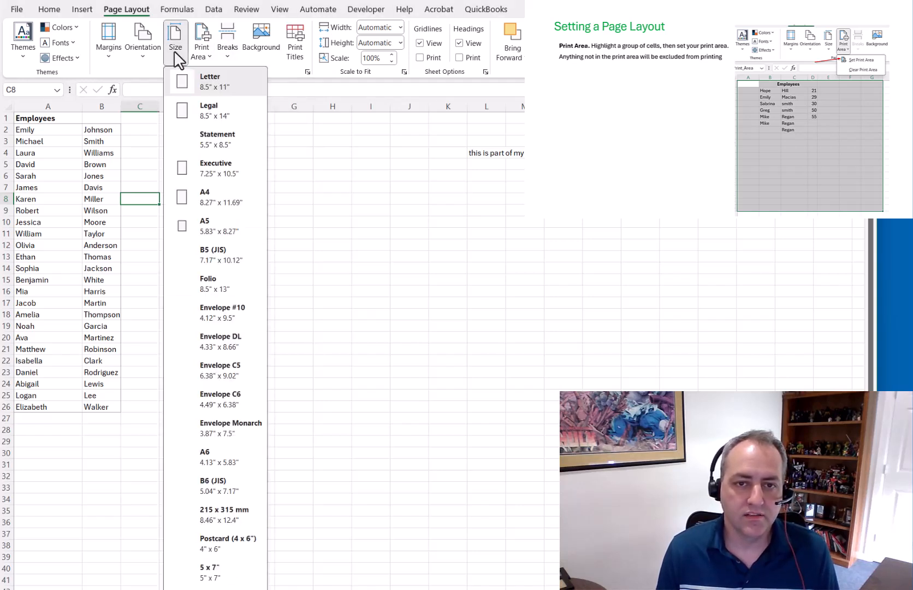
{"action": "left_click", "coordinate": [62, 197]}
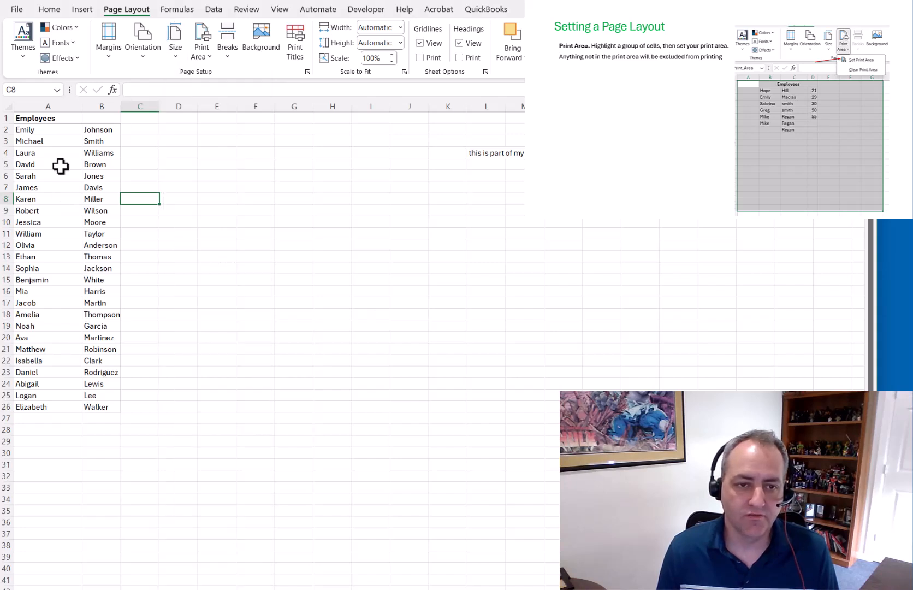
{"action": "left_click", "coordinate": [42, 127]}
{"action": "left_click_drag", "start_coordinate": [42, 121], "coordinate": [97, 300]}
{"action": "left_click", "coordinate": [163, 173]}
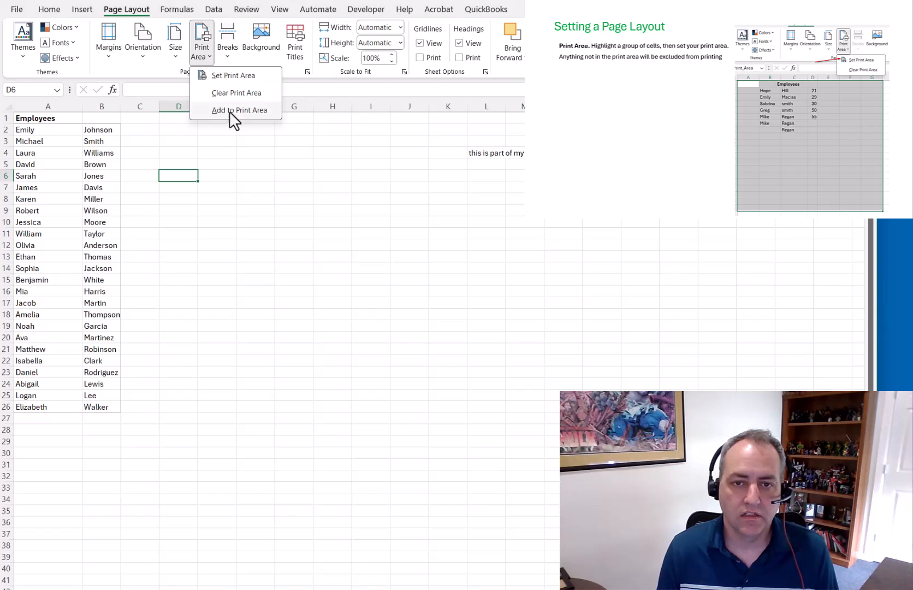
{"action": "left_click", "coordinate": [236, 94]}
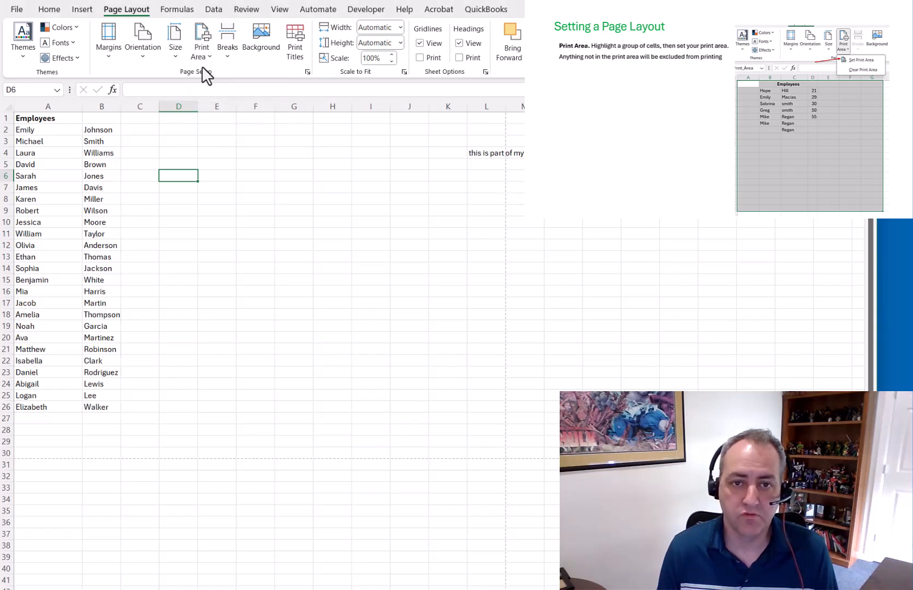
Set the paper size to Legal, 8.5" x 14".
{"action": "left_click", "coordinate": [175, 49]}
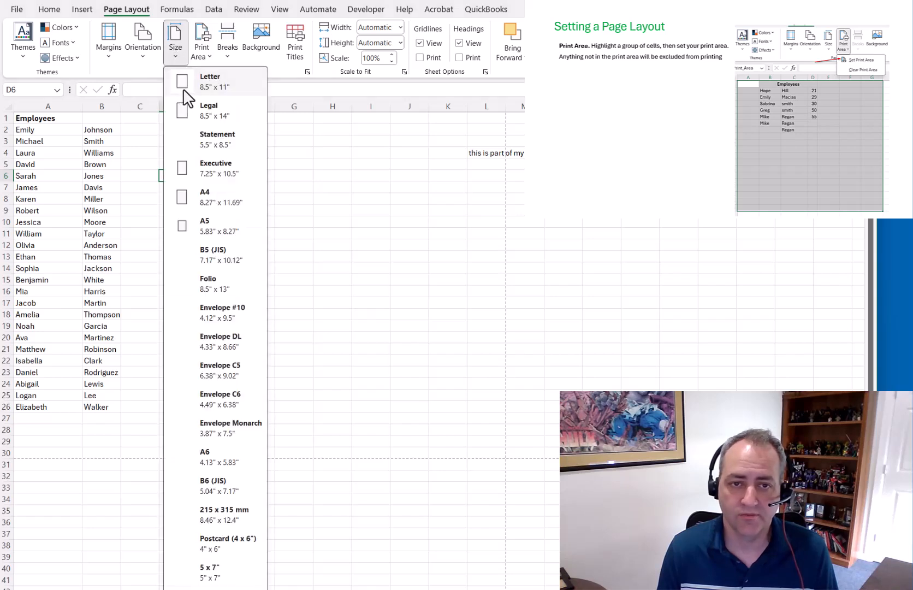
{"action": "left_click", "coordinate": [137, 54]}
{"action": "left_click", "coordinate": [136, 53]}
{"action": "left_click", "coordinate": [173, 49]}
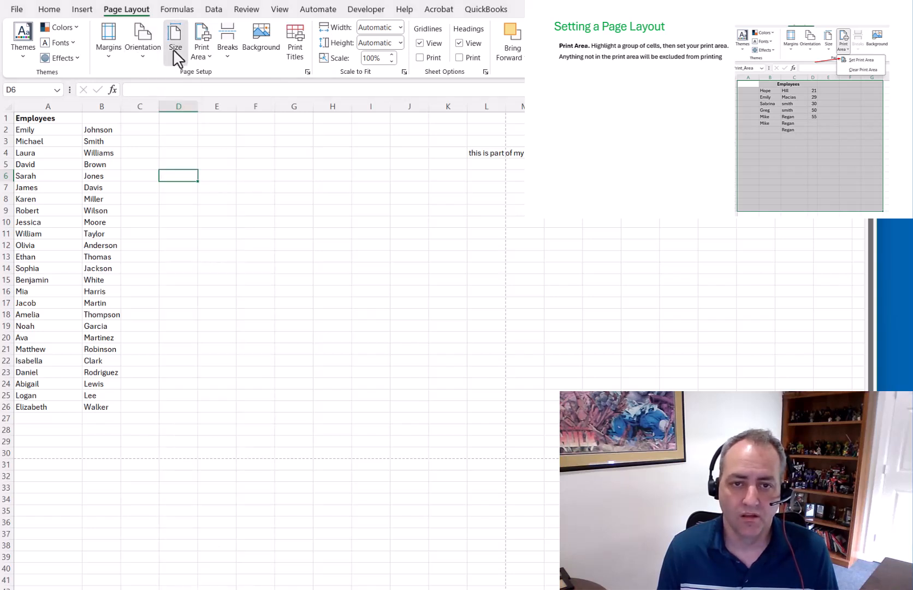
{"action": "left_click", "coordinate": [173, 48]}
{"action": "left_click", "coordinate": [206, 113]}
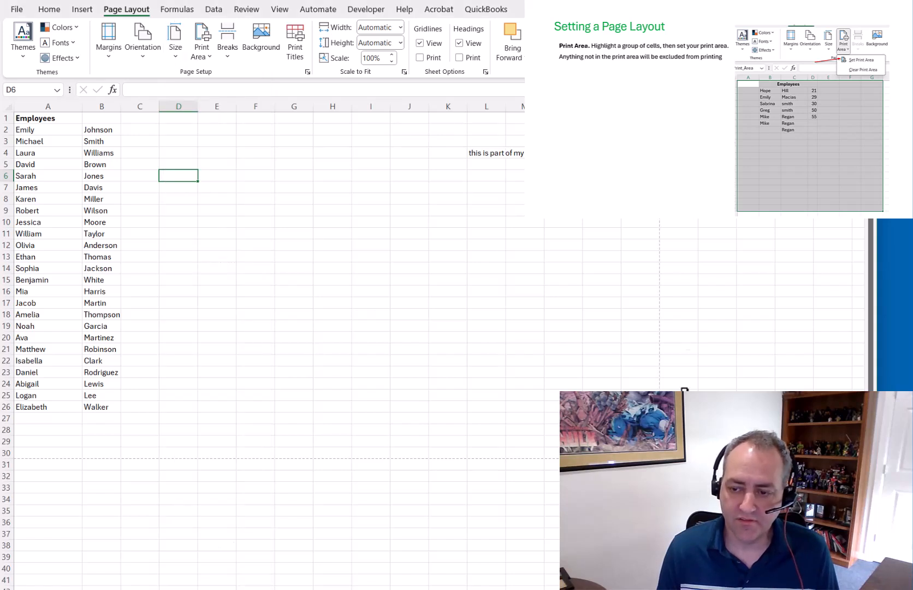
Switch the paper size to A4 and back to Letter, 8.5" x 11".
{"action": "left_click", "coordinate": [176, 50]}
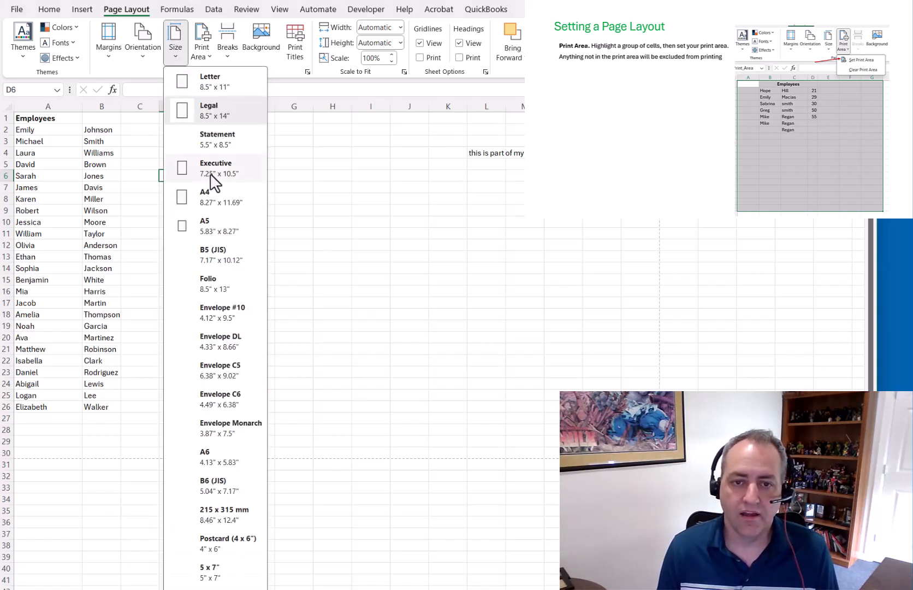
{"action": "left_click", "coordinate": [218, 203]}
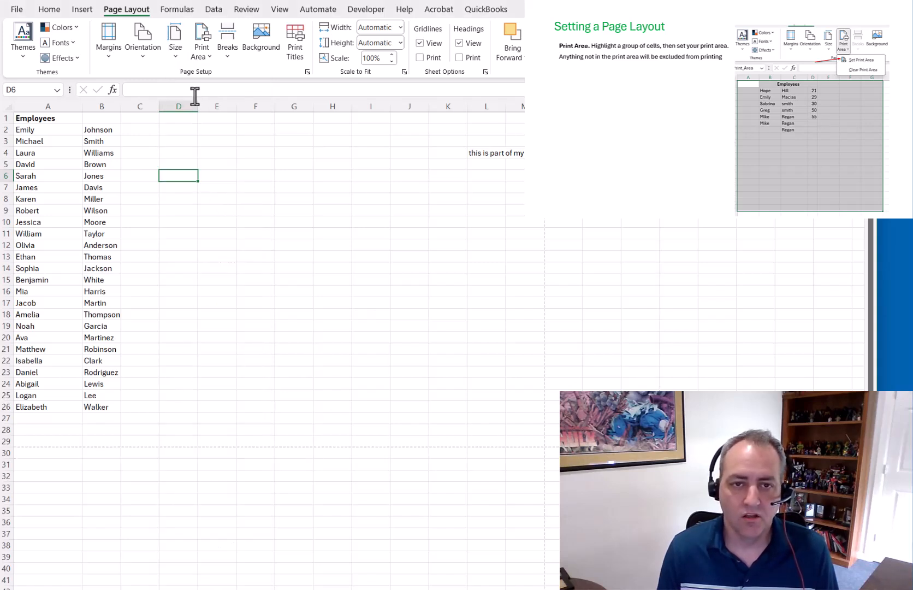
{"action": "left_click", "coordinate": [176, 49]}
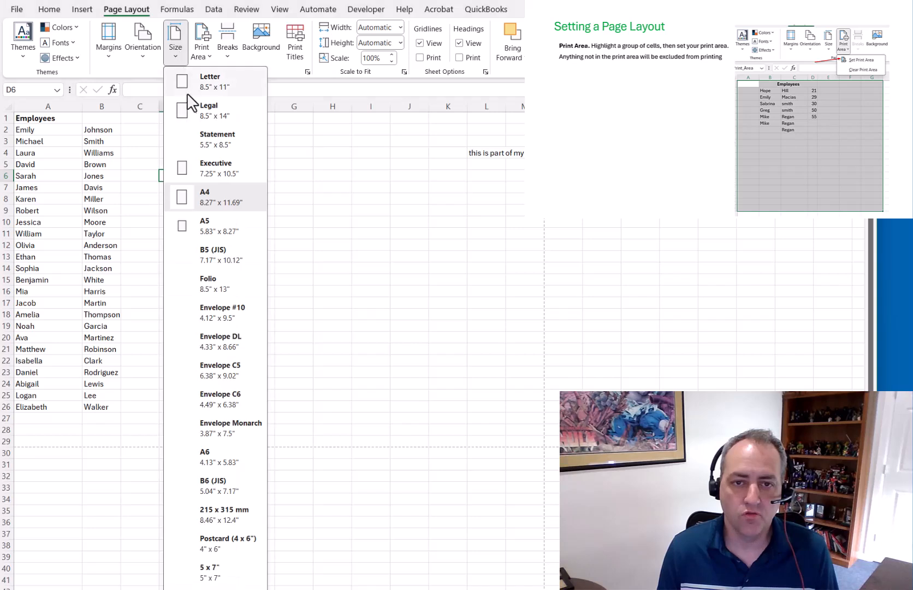
{"action": "left_click", "coordinate": [205, 86]}
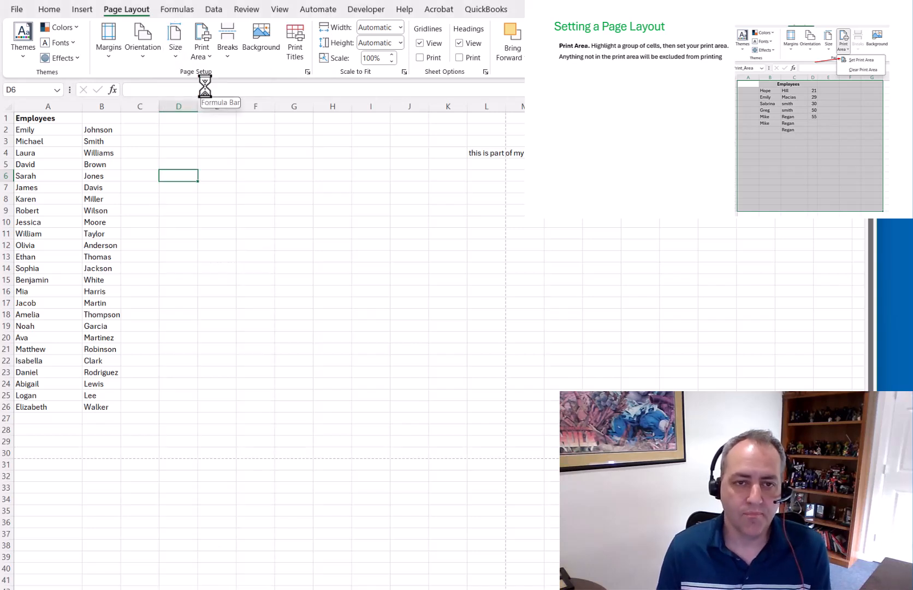
Set the page margins to Normal and the orientation to Portrait.
{"action": "left_click", "coordinate": [116, 56]}
{"action": "left_click", "coordinate": [150, 146]}
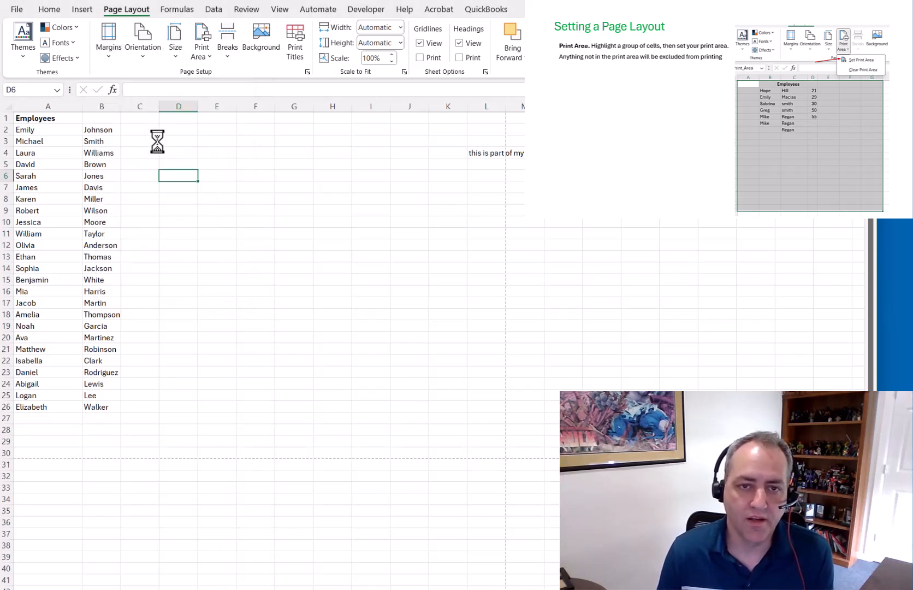
{"action": "left_click", "coordinate": [145, 57]}
{"action": "left_click", "coordinate": [163, 93]}
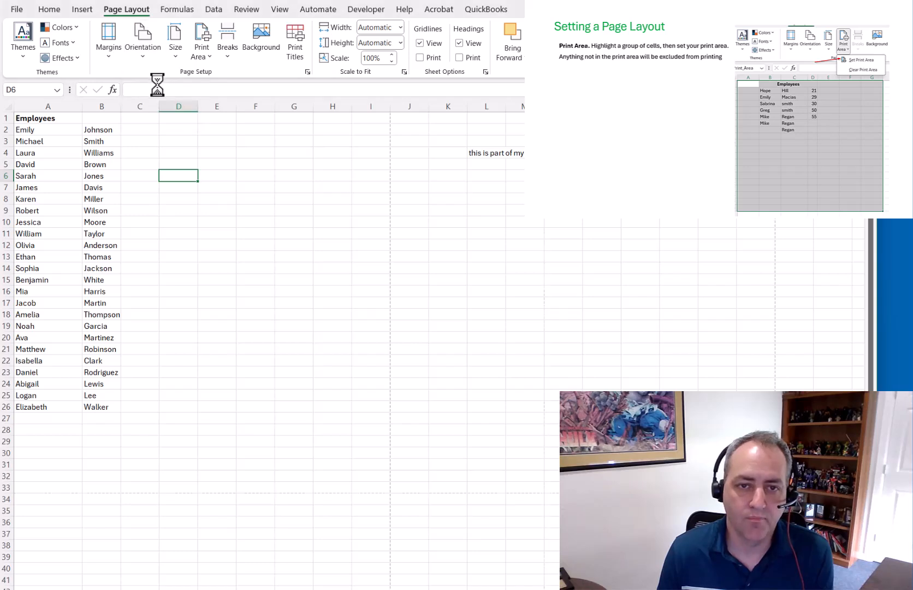
Clear the sheet's print area once more, leaving the paper size at Letter.
{"action": "left_click", "coordinate": [179, 46]}
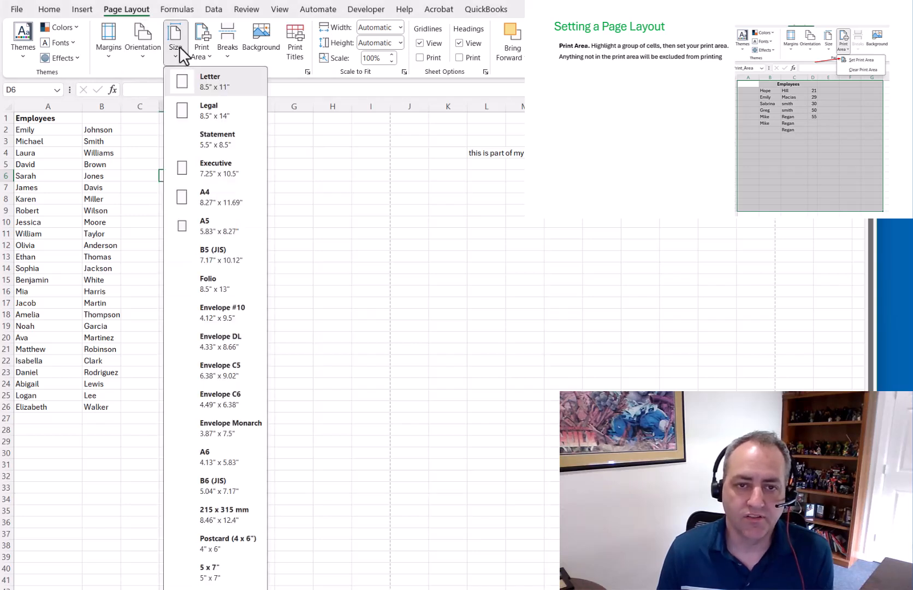
{"action": "left_click", "coordinate": [202, 51]}
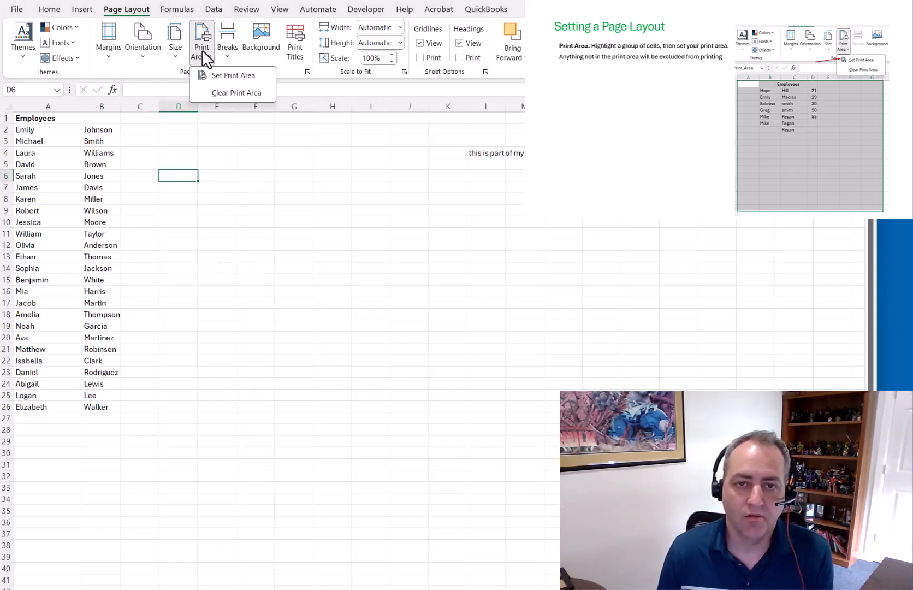
{"action": "left_click", "coordinate": [228, 92]}
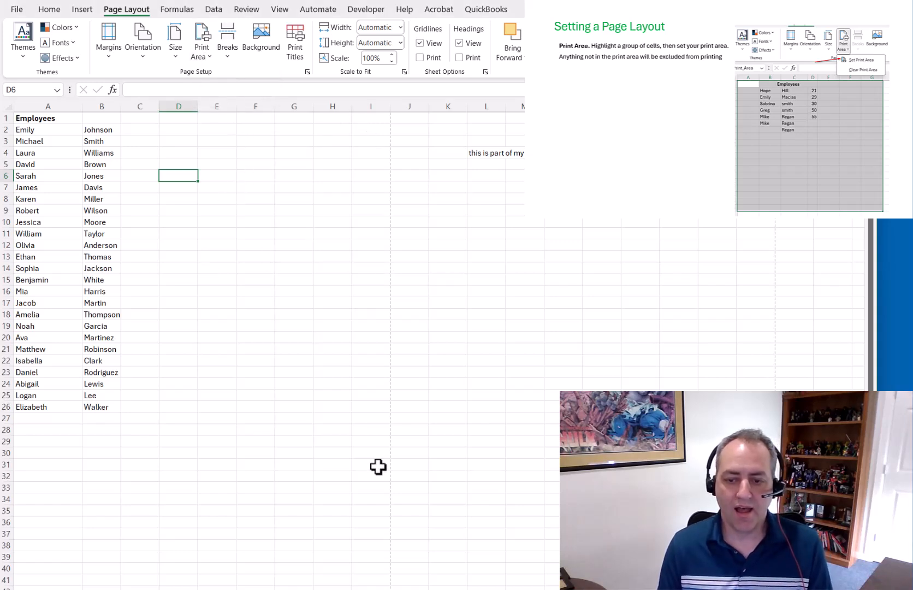